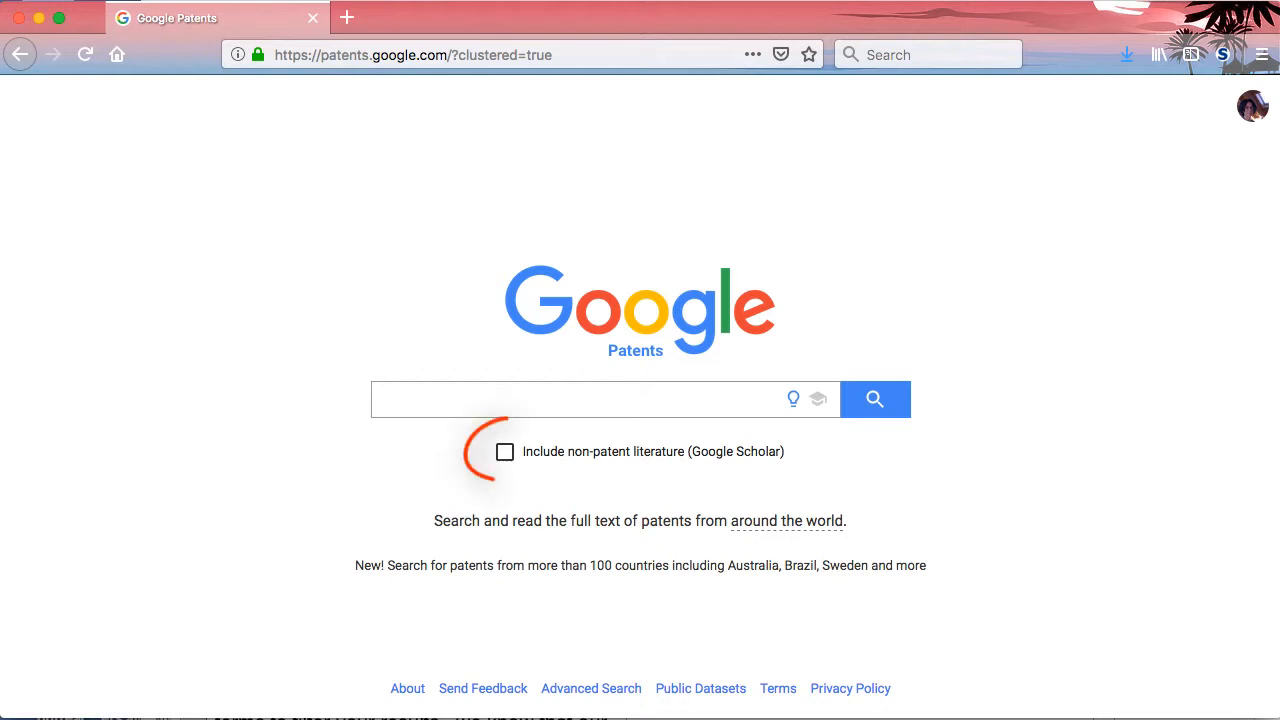
Include non-patent literature and search for household water filter reusable compostable
{"action": "left_click", "coordinate": [821, 401]}
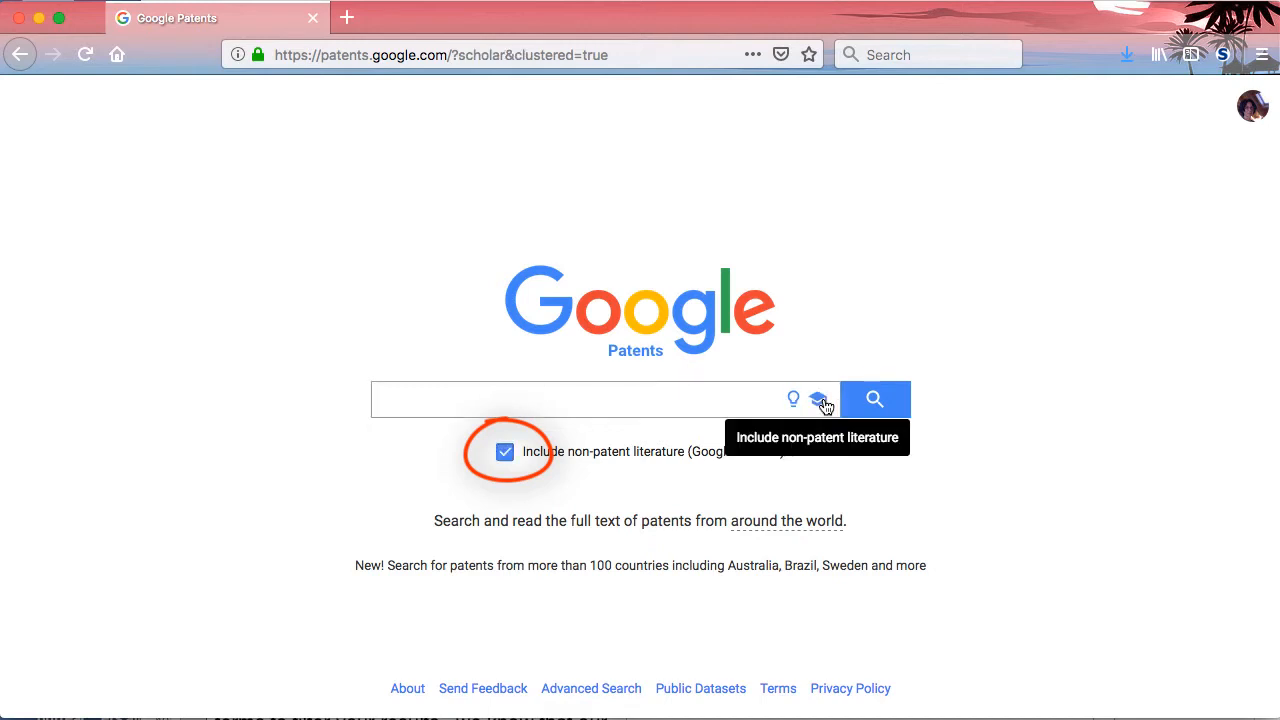
{"action": "left_click", "coordinate": [425, 399]}
{"action": "type", "text": "househol"}
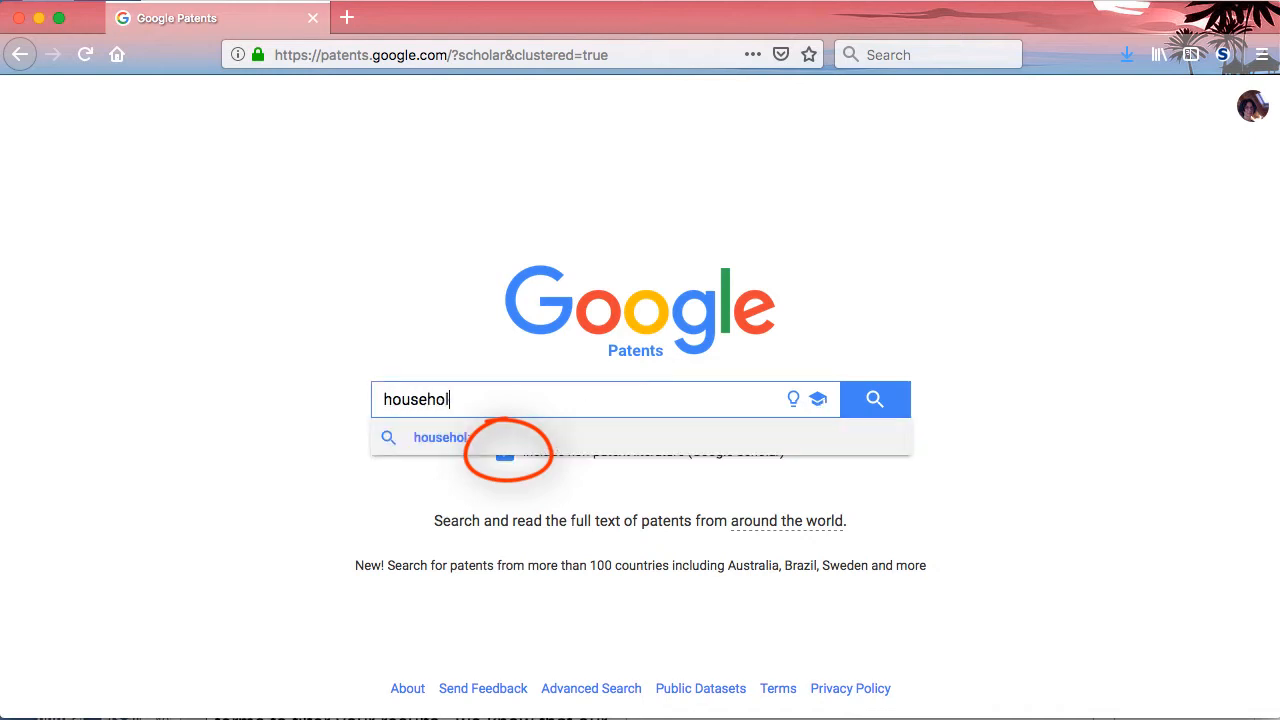
{"action": "type", "text": "d water filt"}
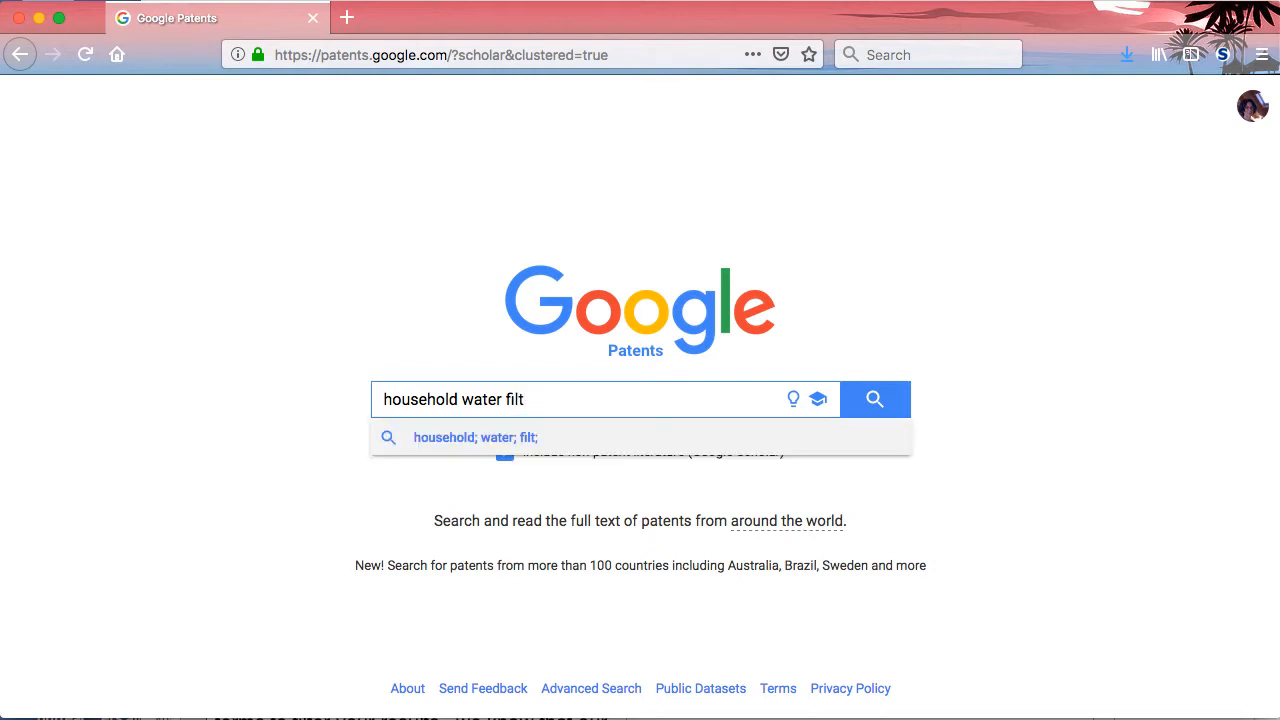
{"action": "type", "text": "er reus"}
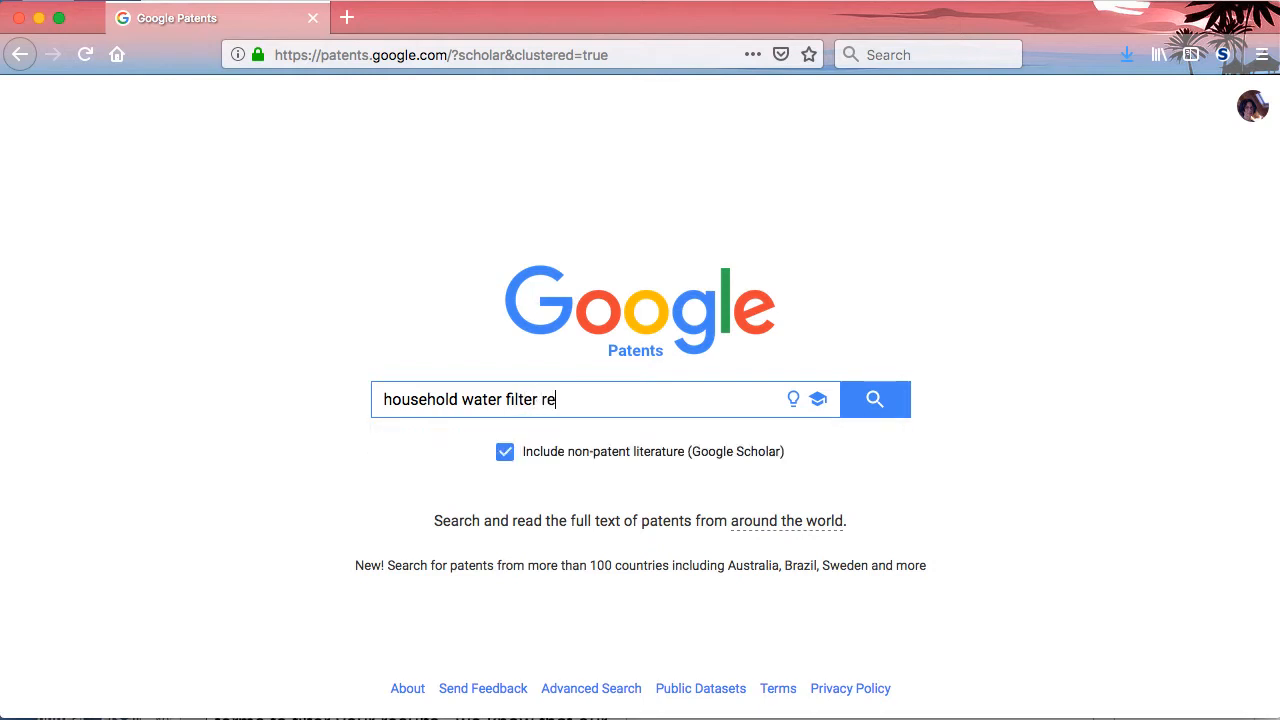
{"action": "key", "text": "BackSpace"}
{"action": "type", "text": "usable compostable"}
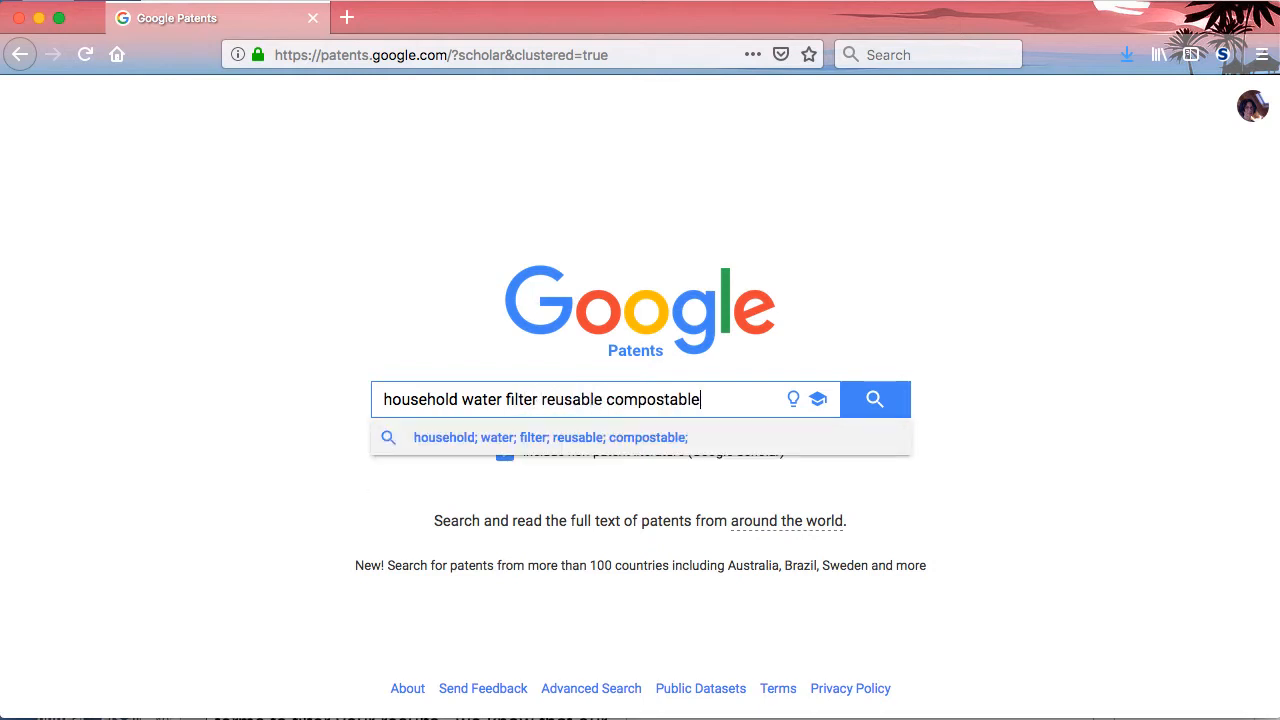
{"action": "key", "text": "Return"}
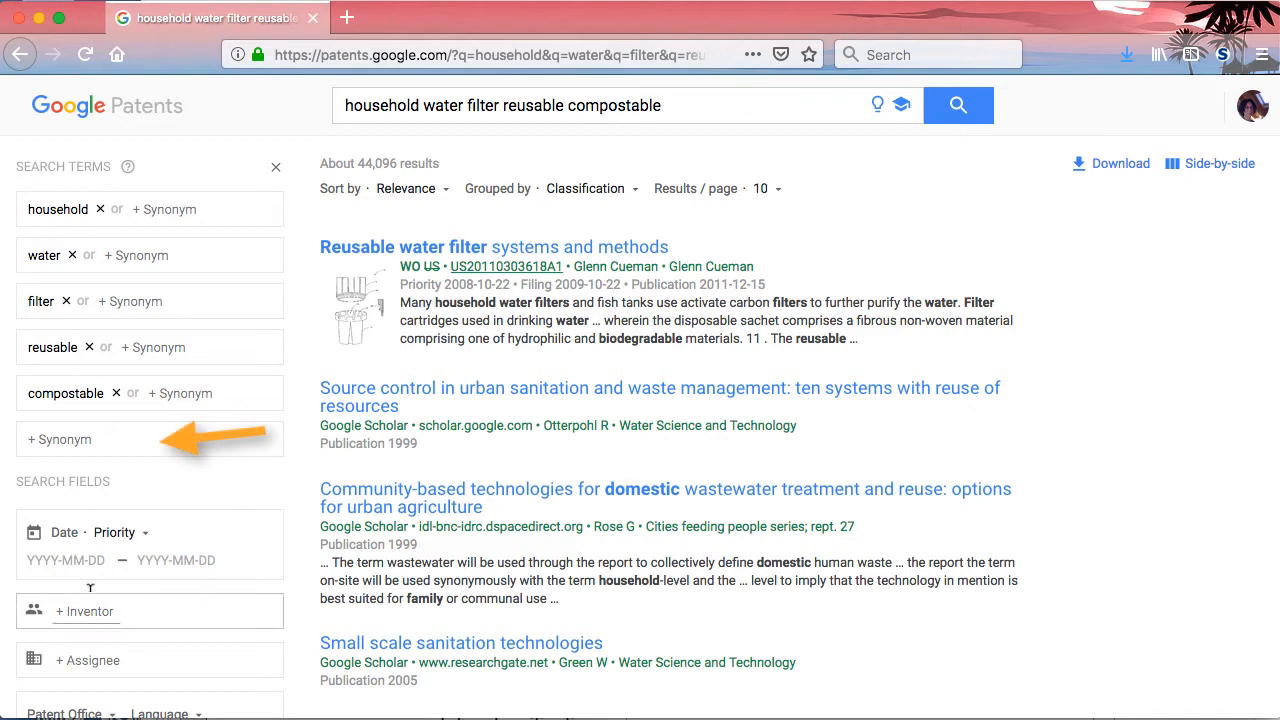
Add activated charcoal as a further search term and update the results
{"action": "left_click", "coordinate": [86, 440]}
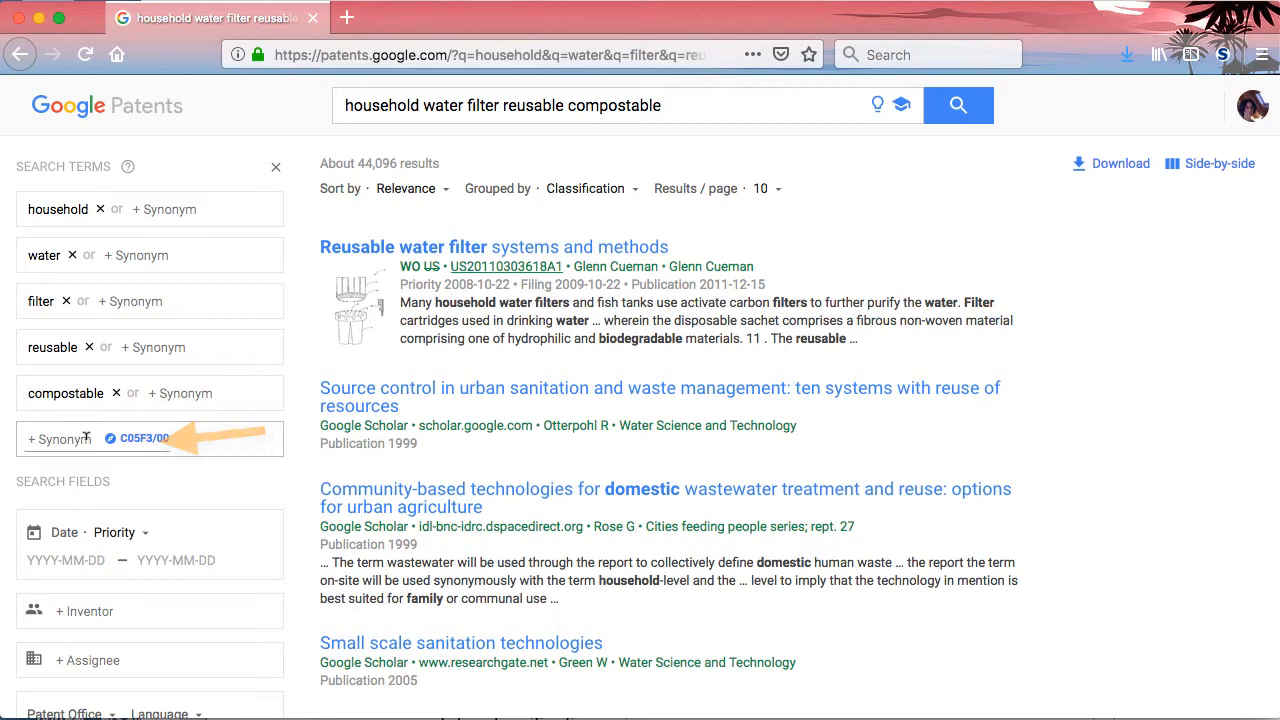
{"action": "type", "text": "acti"}
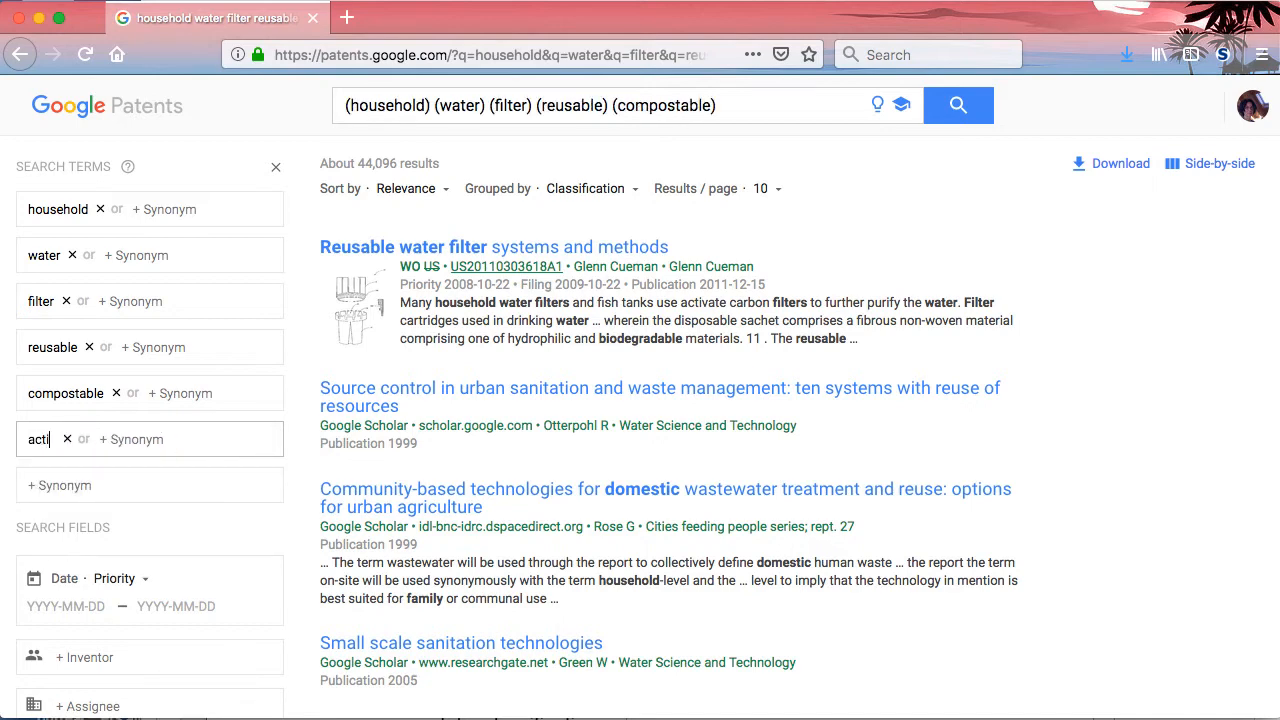
{"action": "type", "text": "vated charcoal"}
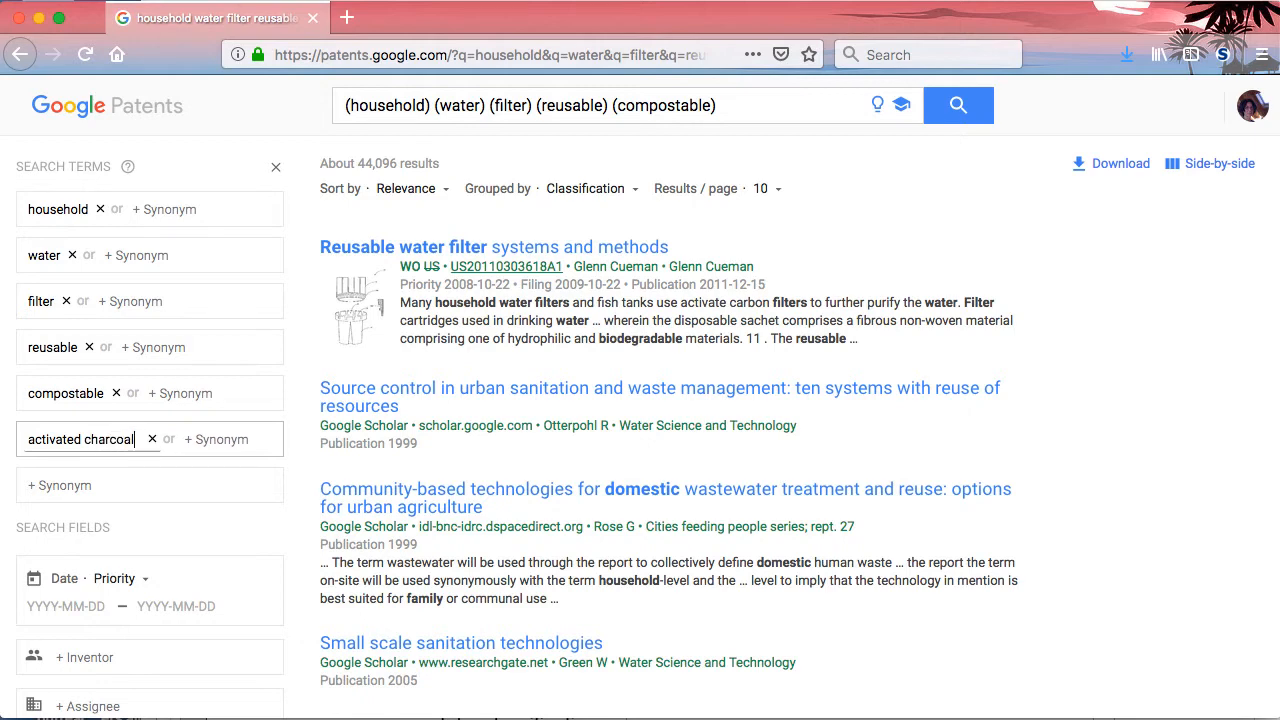
{"action": "key", "text": "Return"}
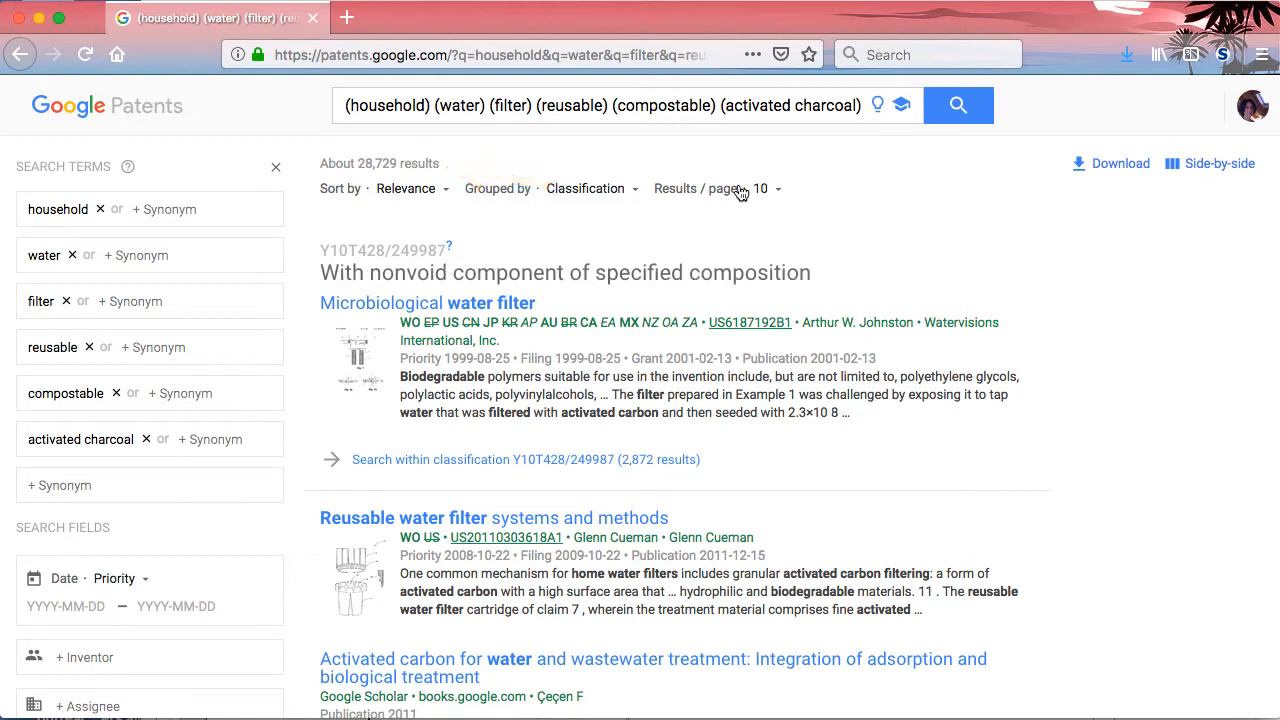
Check the result grouping options and exclude the word mechanism by adding the search term -mechanism
{"action": "left_click", "coordinate": [576, 190]}
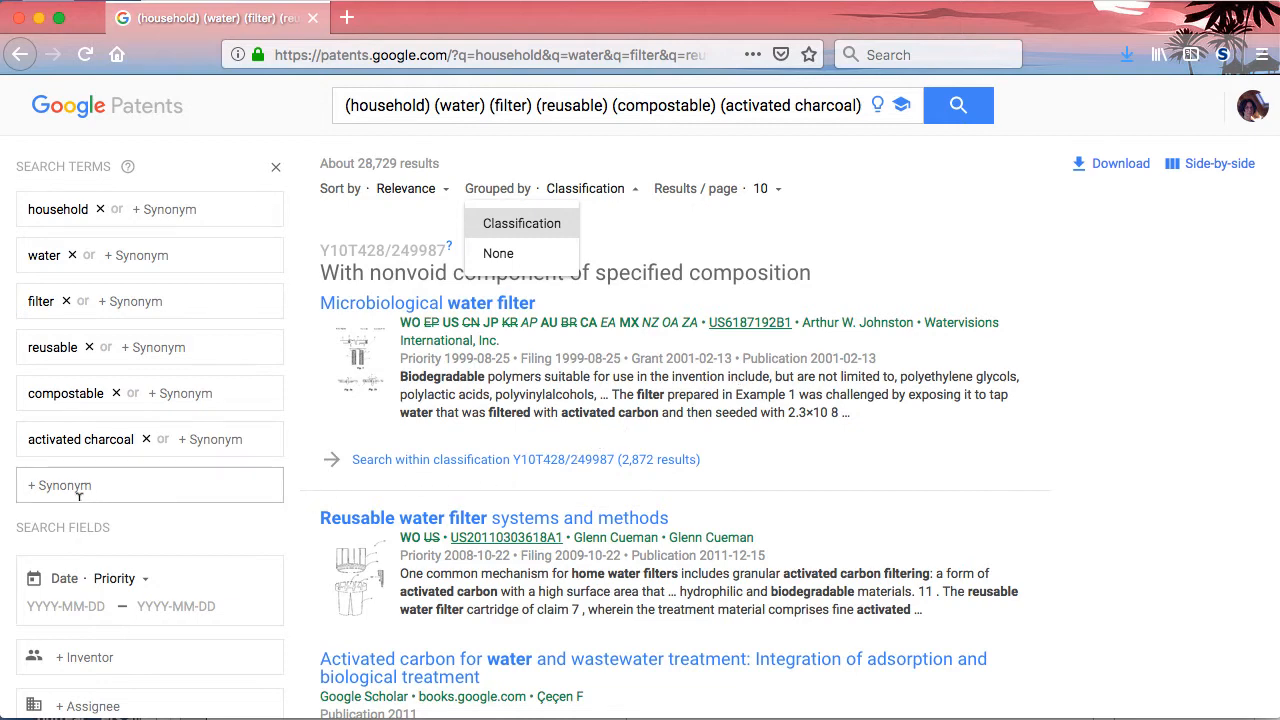
{"action": "left_click", "coordinate": [48, 488]}
{"action": "type", "text": "-"}
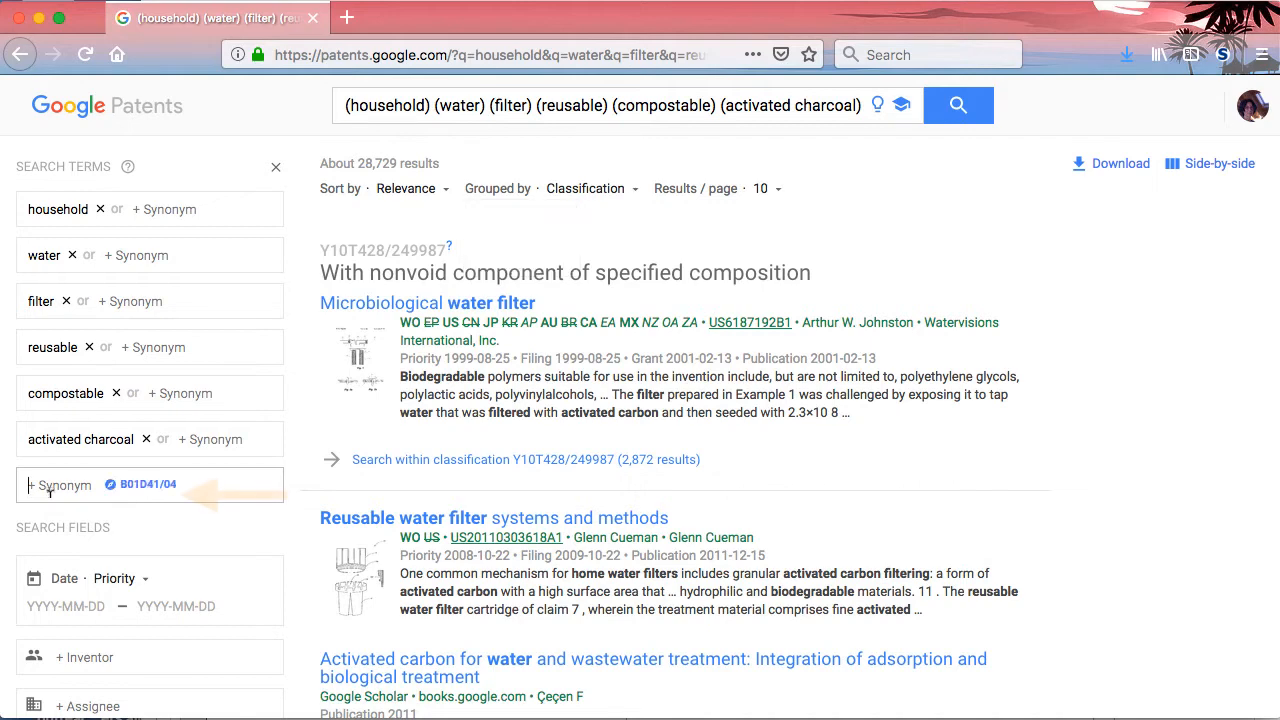
{"action": "key", "text": "Return"}
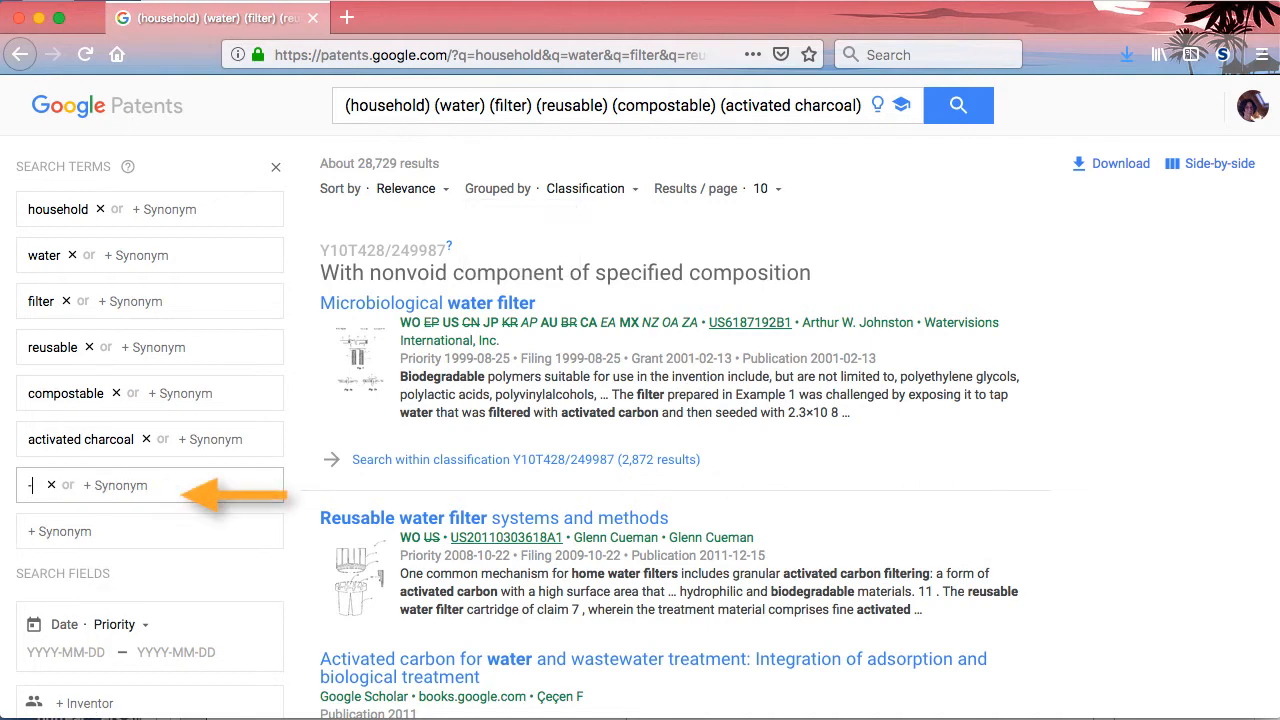
{"action": "type", "text": "mechanis"}
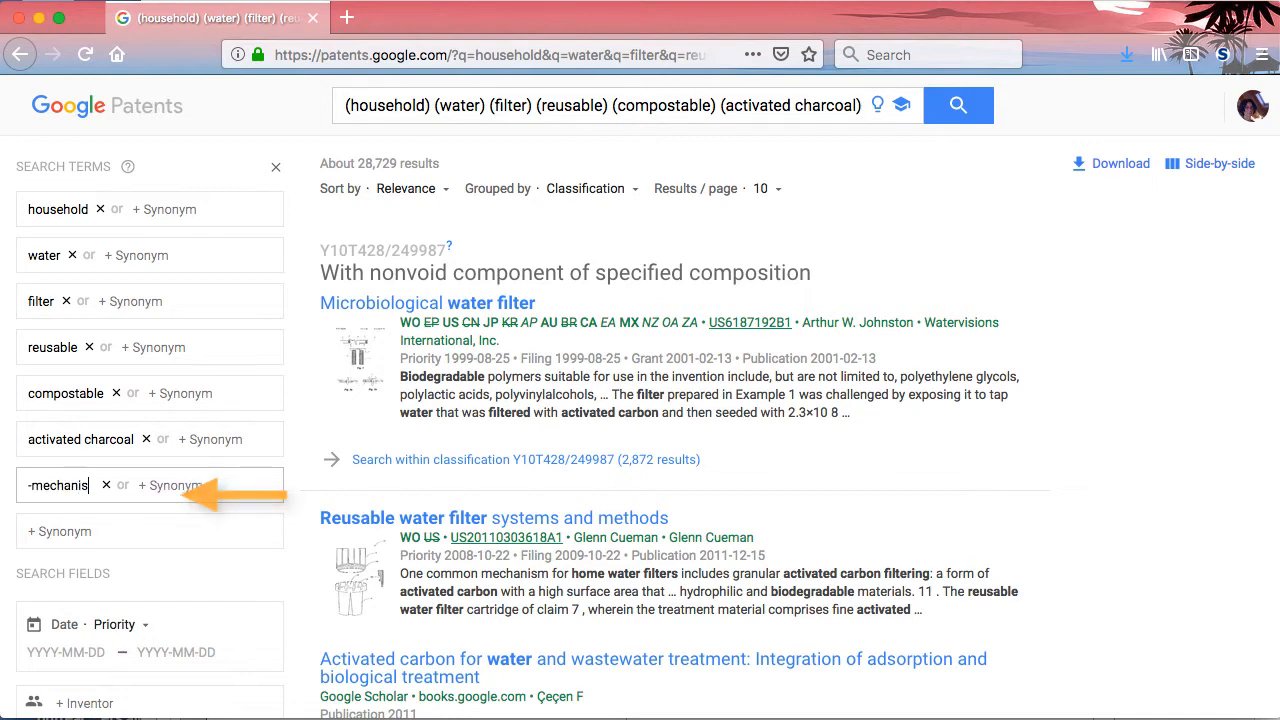
{"action": "type", "text": "m"}
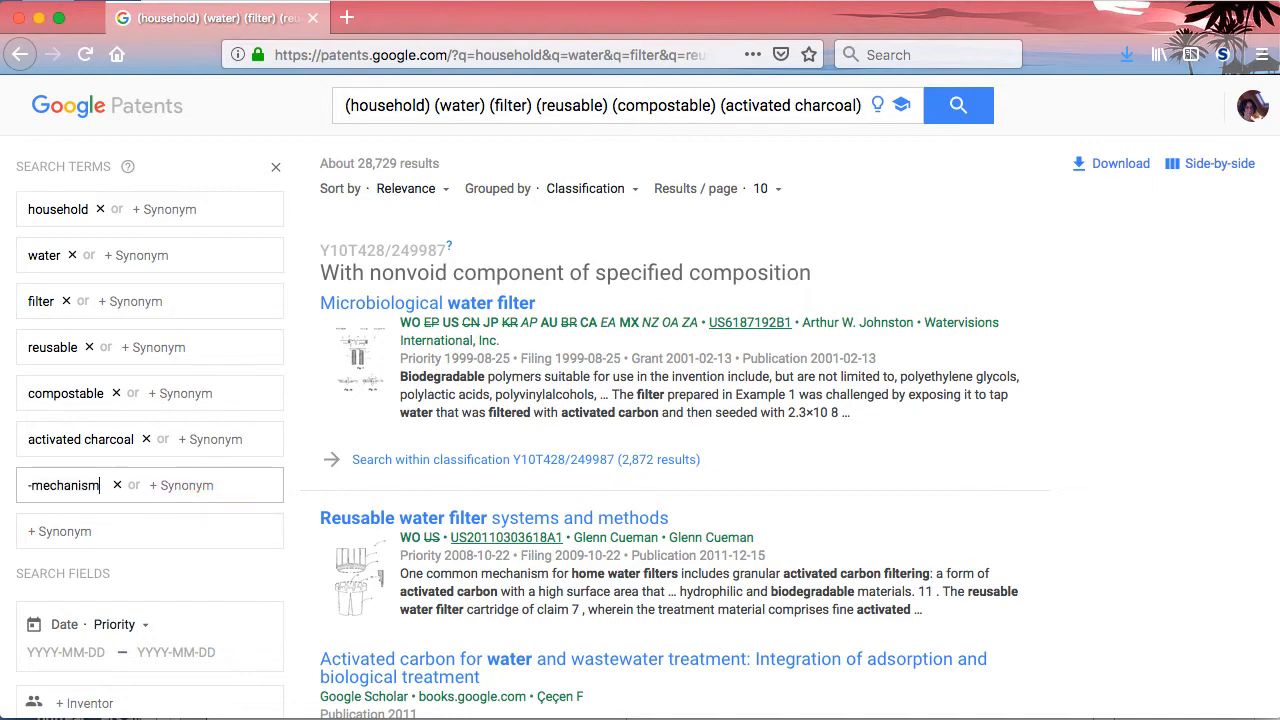
{"action": "key", "text": "Return"}
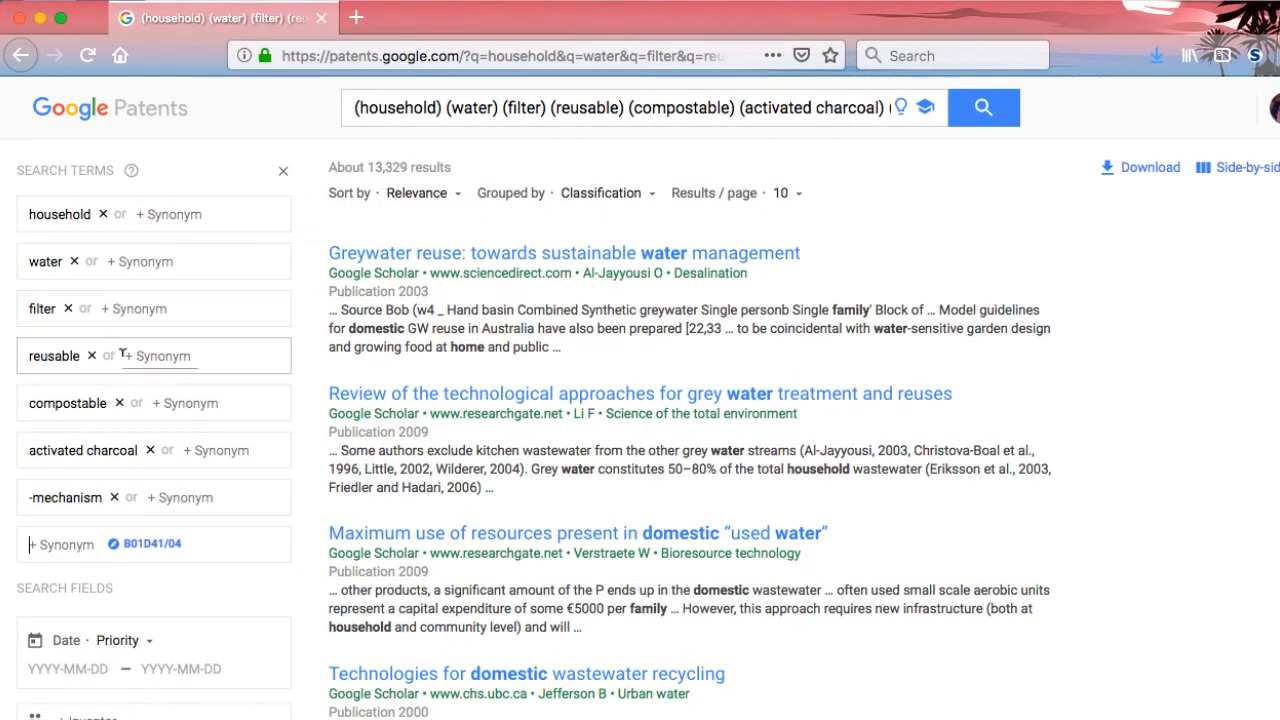
Broaden the search term reusable to the wildcard form reus*
{"action": "left_click", "coordinate": [79, 352]}
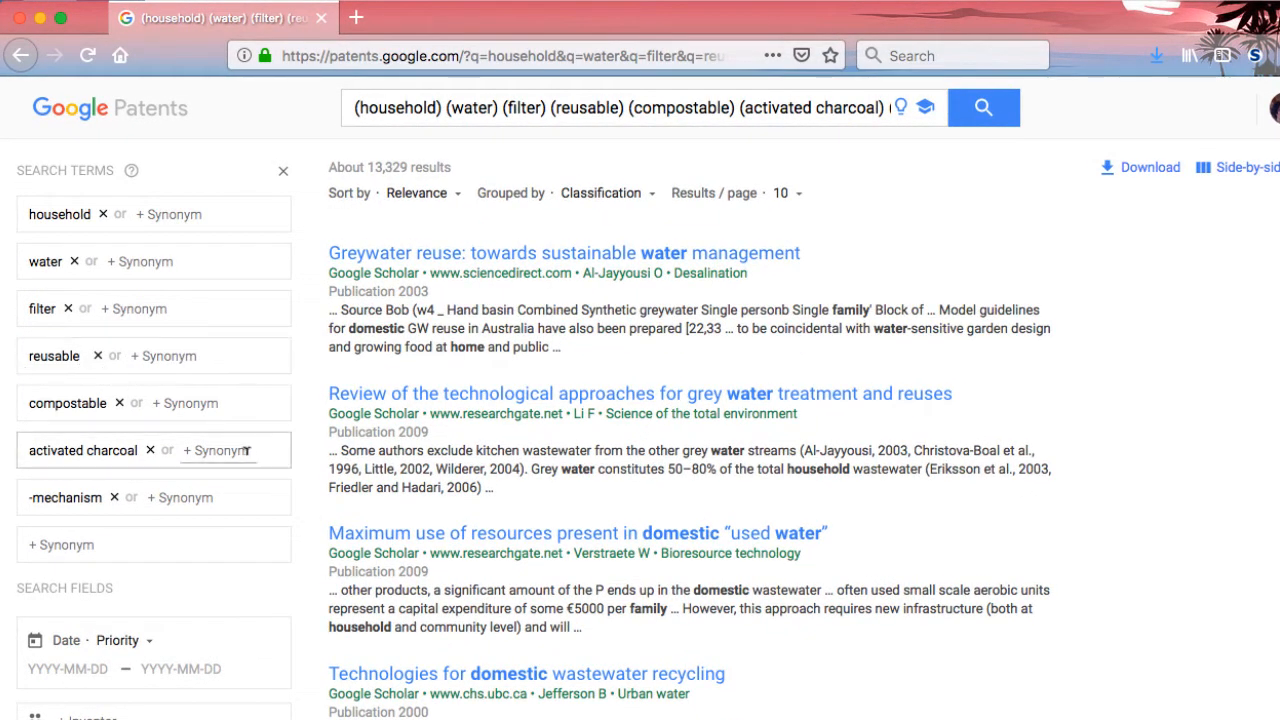
{"action": "key", "text": "BackSpace"}
{"action": "key", "text": "BackSpace"}
{"action": "key", "text": "BackSpace"}
{"action": "key", "text": "BackSpace"}
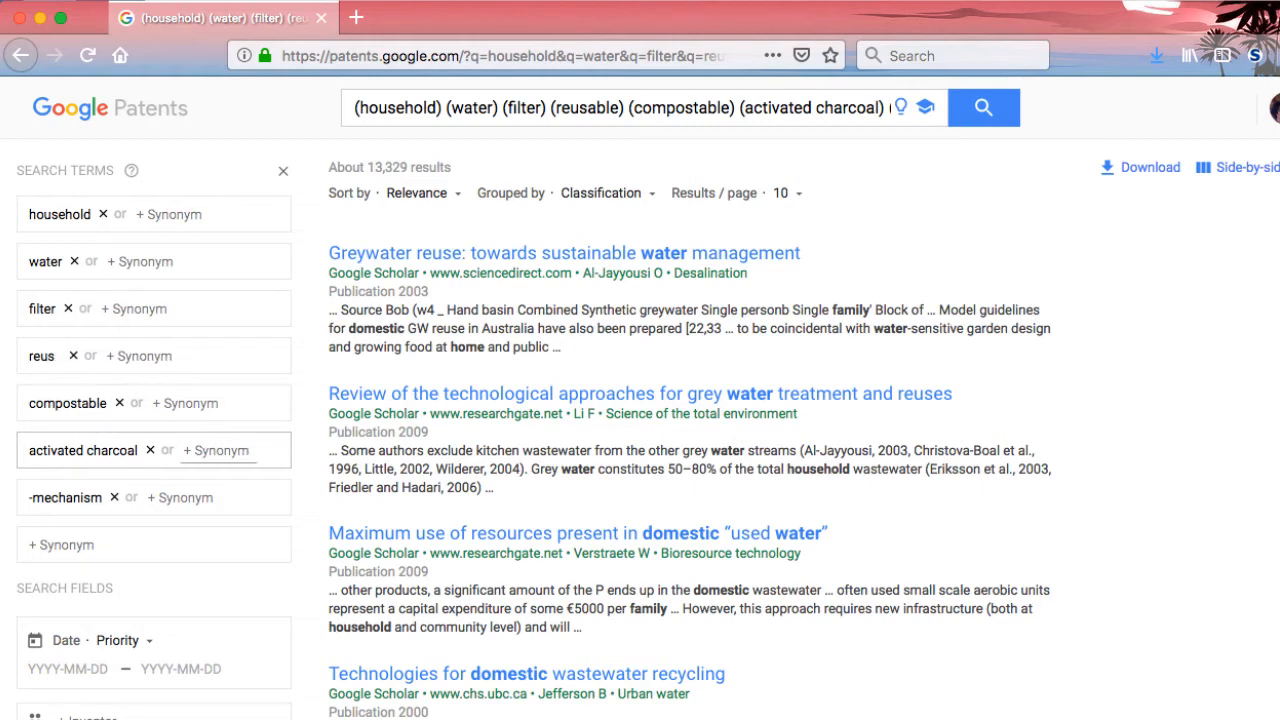
{"action": "type", "text": "*"}
Replace the search term compostable with the wildcard form compost* and update the results
{"action": "left_click", "coordinate": [107, 406]}
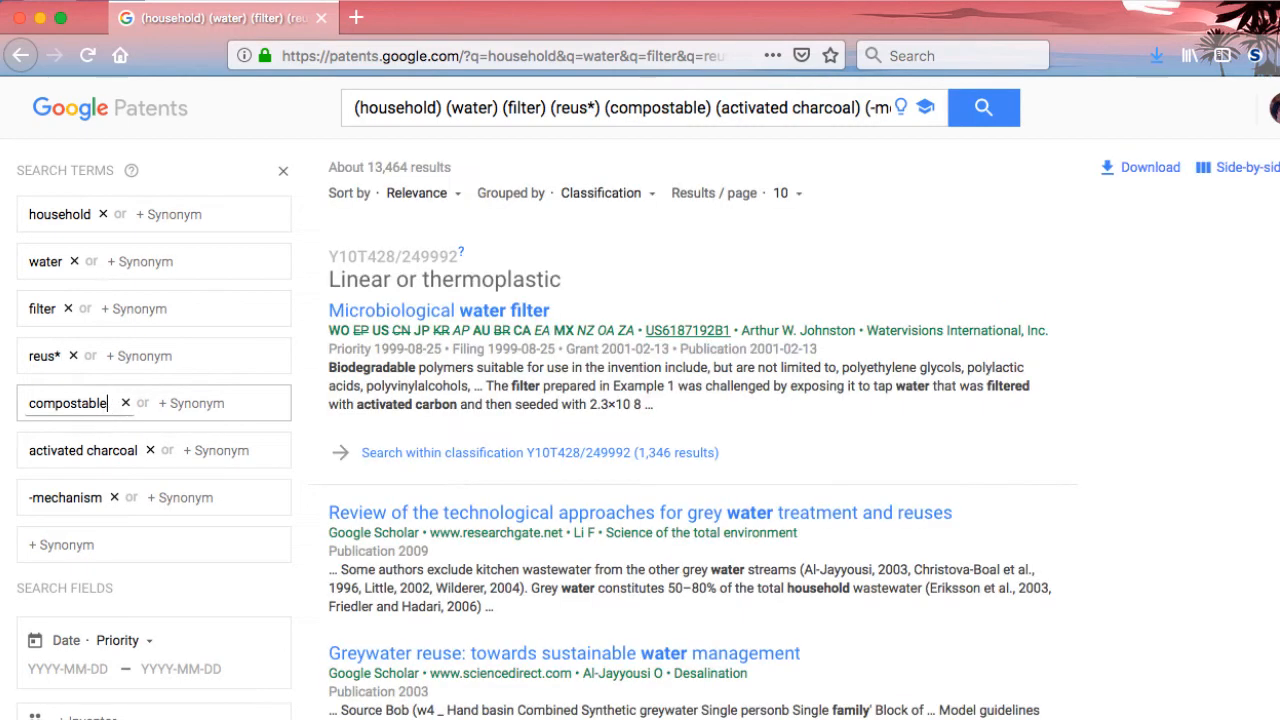
{"action": "key", "text": "BackSpace"}
{"action": "key", "text": "BackSpace"}
{"action": "key", "text": "BackSpace"}
{"action": "key", "text": "BackSpace"}
{"action": "key", "text": "BackSpace"}
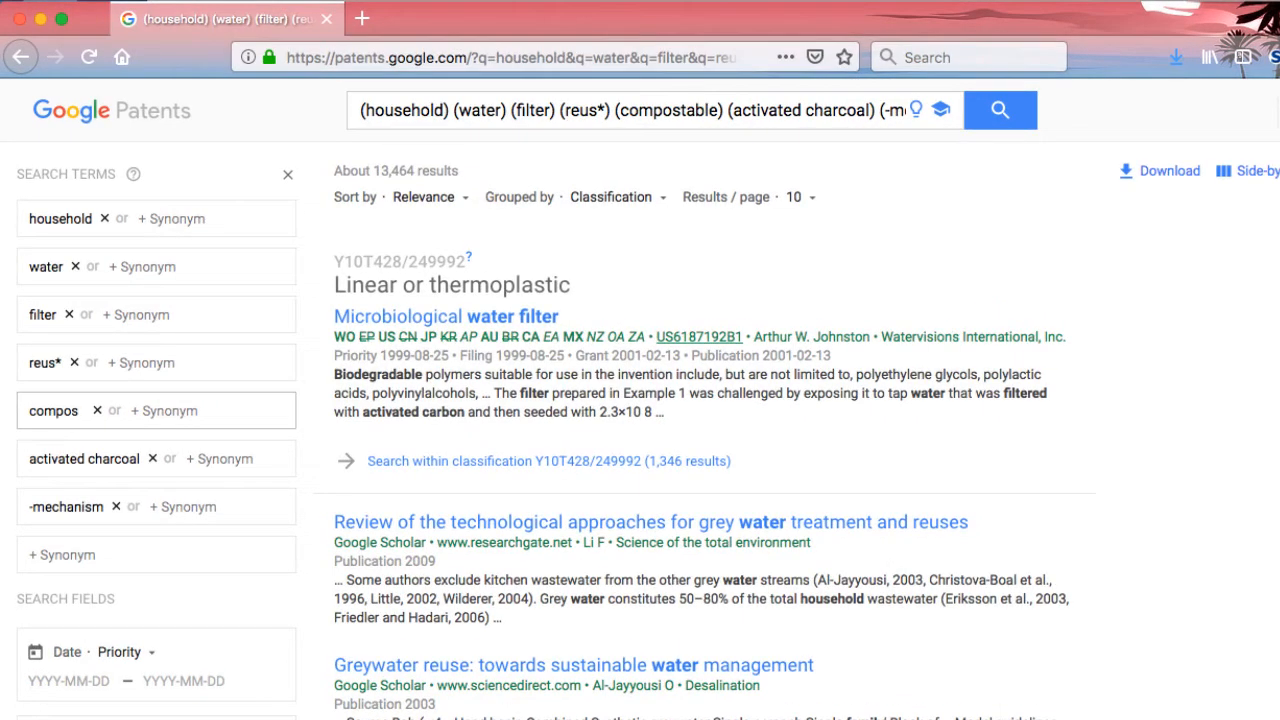
{"action": "type", "text": "t*"}
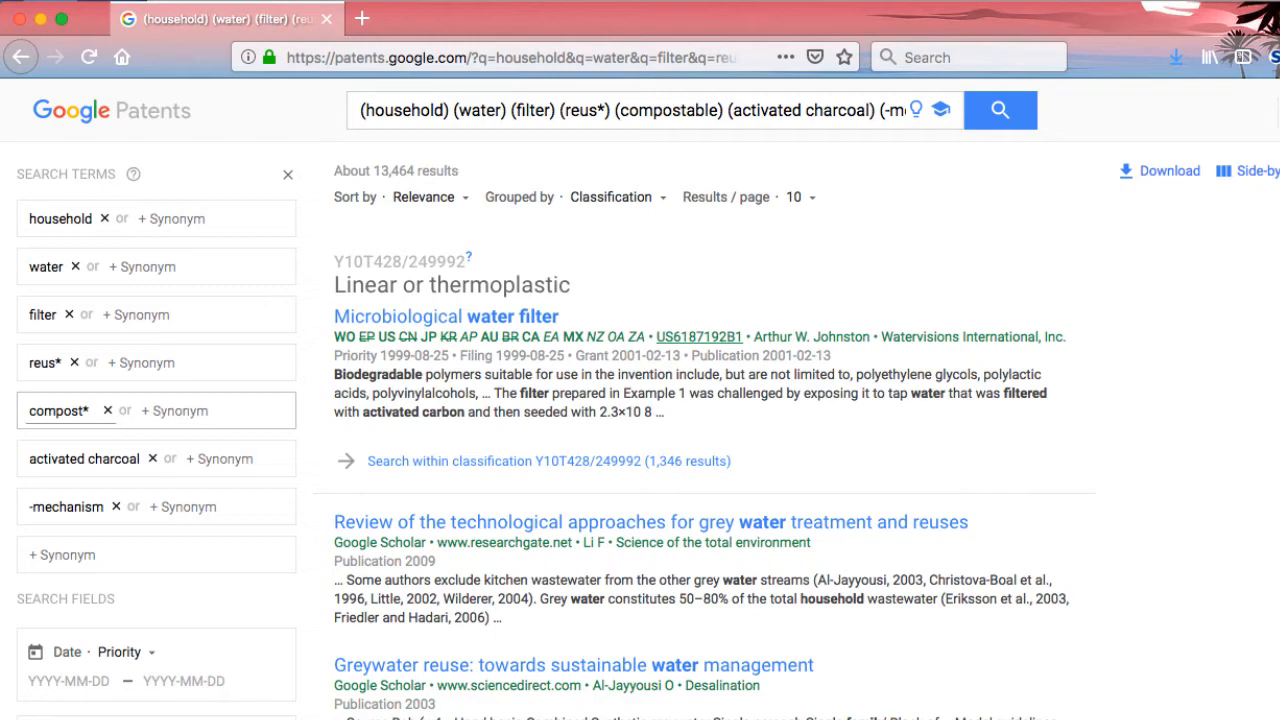
{"action": "key", "text": "Return"}
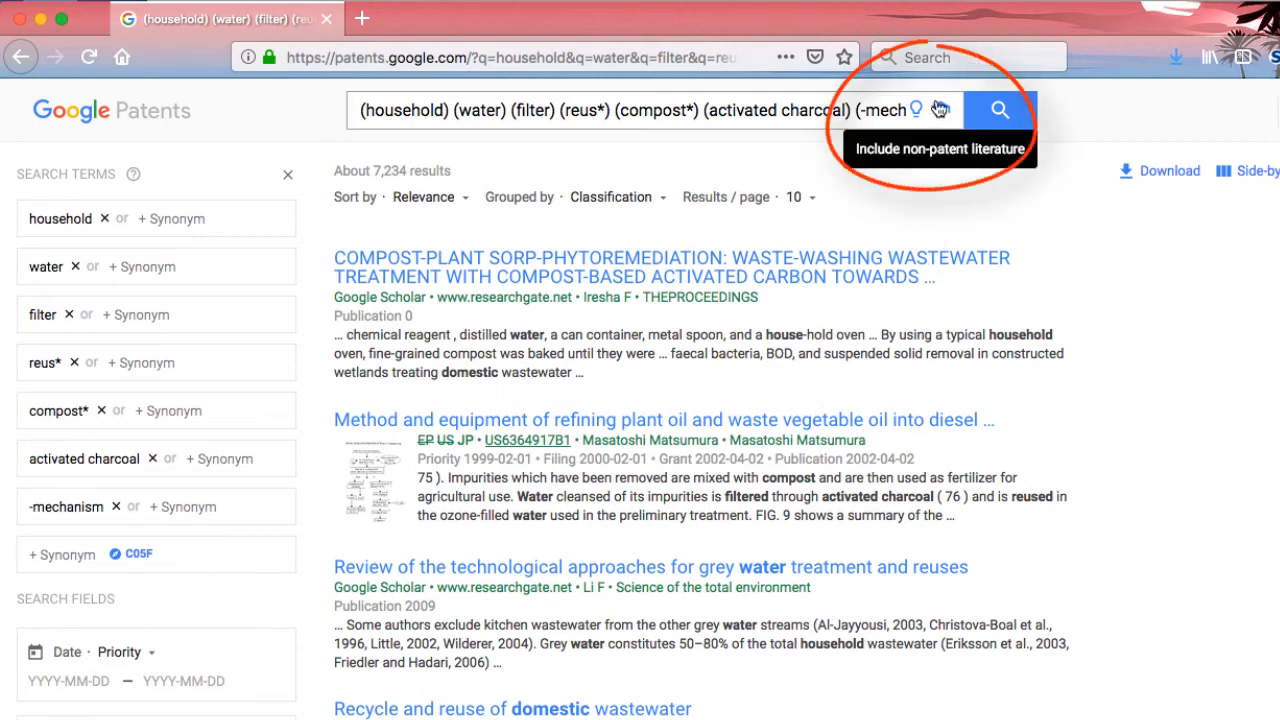
Leave non-patent literature out of the results and add the exclusion term -wastewater
{"action": "left_click", "coordinate": [940, 109]}
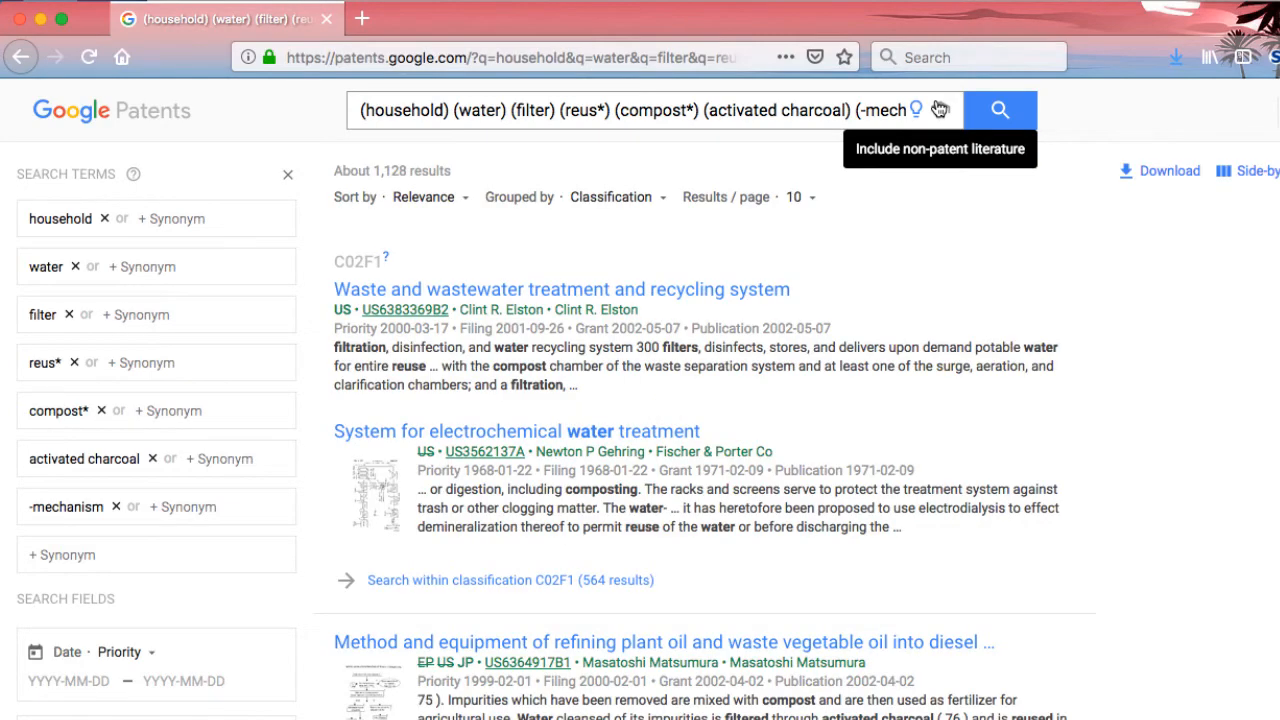
{"action": "left_click", "coordinate": [62, 555]}
{"action": "type", "text": "-waw"}
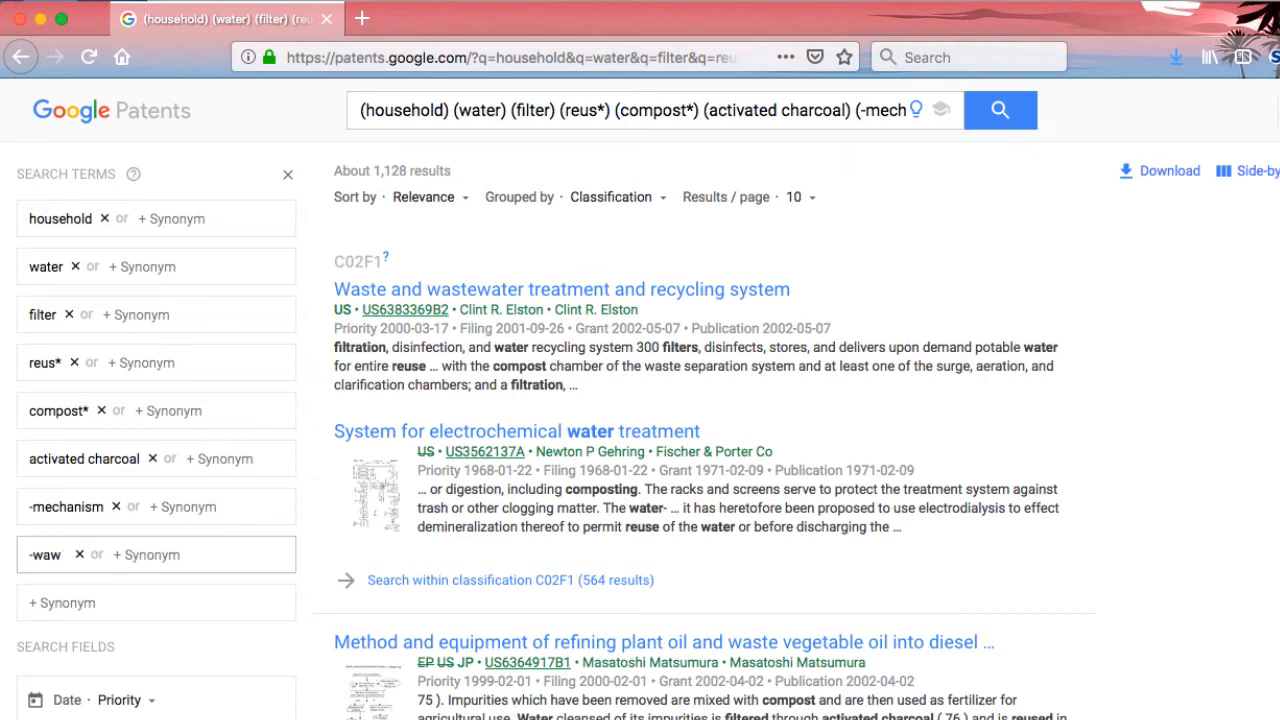
{"action": "key", "text": "BackSpace"}
{"action": "type", "text": "stewater"}
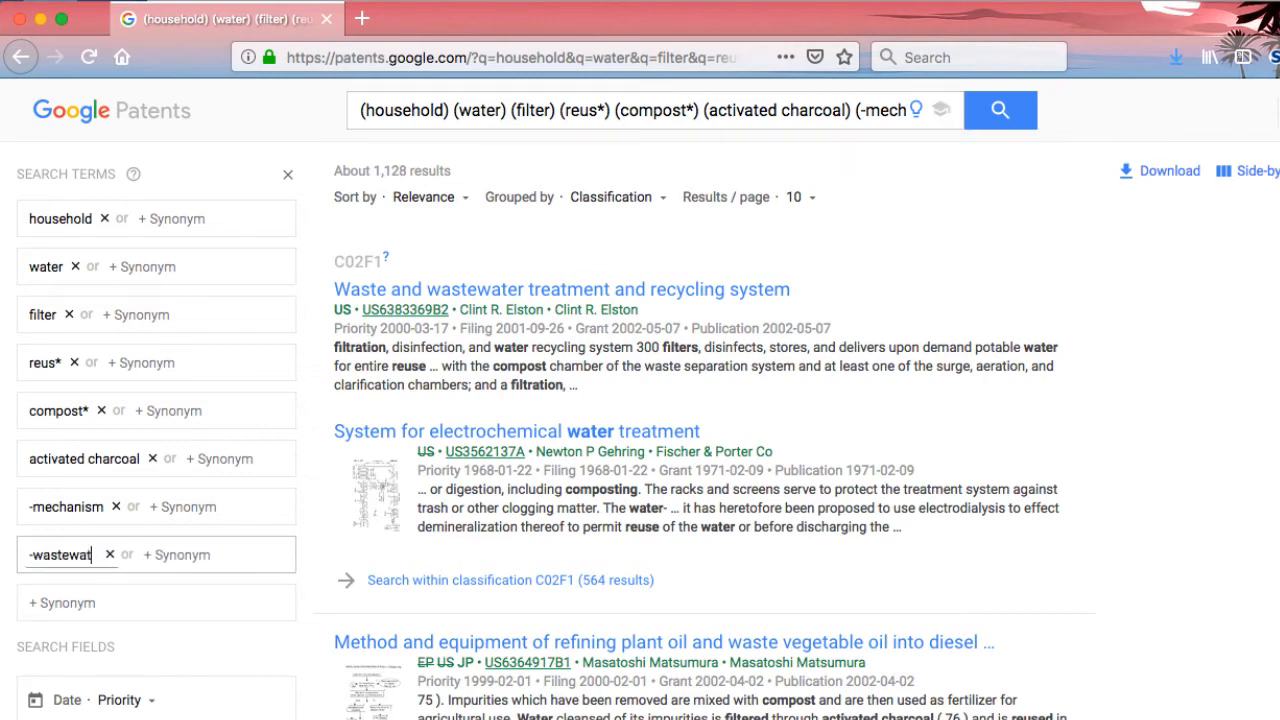
{"action": "key", "text": "Return"}
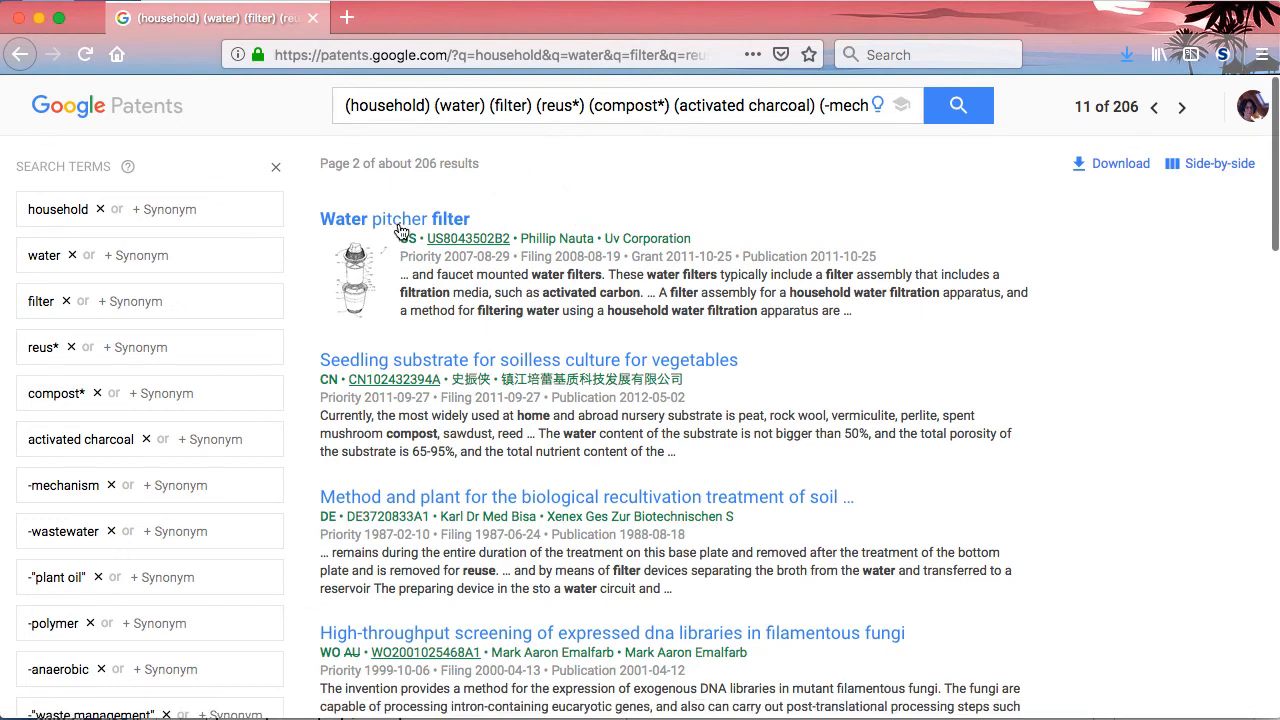
Open the Water pitcher filter patent from the results and examine its drawing, application events and abstract
{"action": "left_click", "coordinate": [400, 222]}
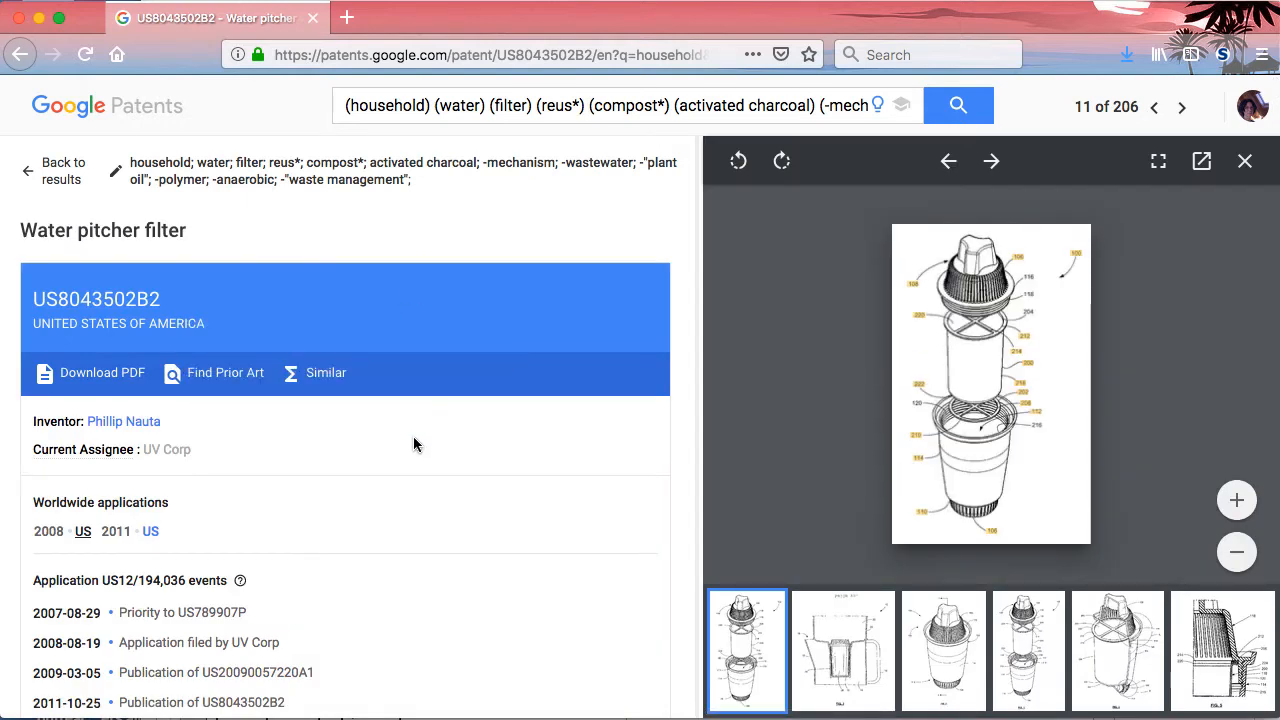
{"action": "scroll", "coordinate": [413, 436], "scroll_direction": "down", "scroll_amount": 5}
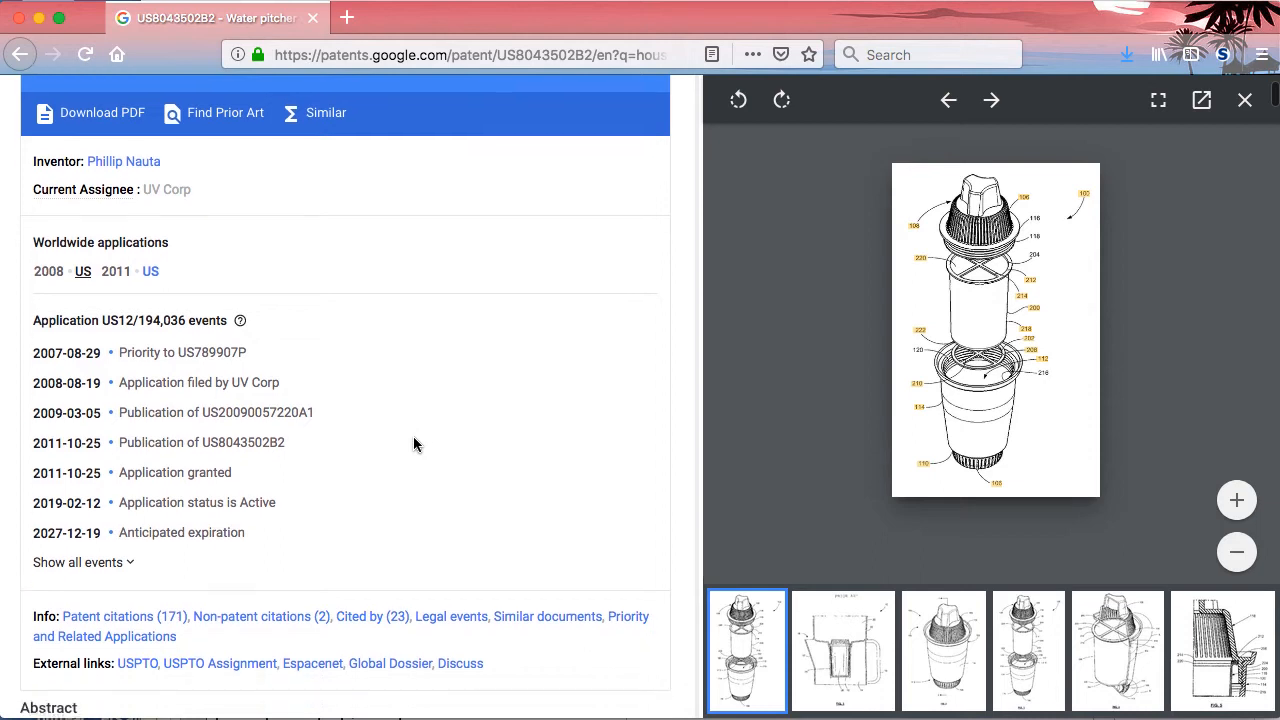
{"action": "scroll", "coordinate": [414, 438], "scroll_direction": "down", "scroll_amount": 2}
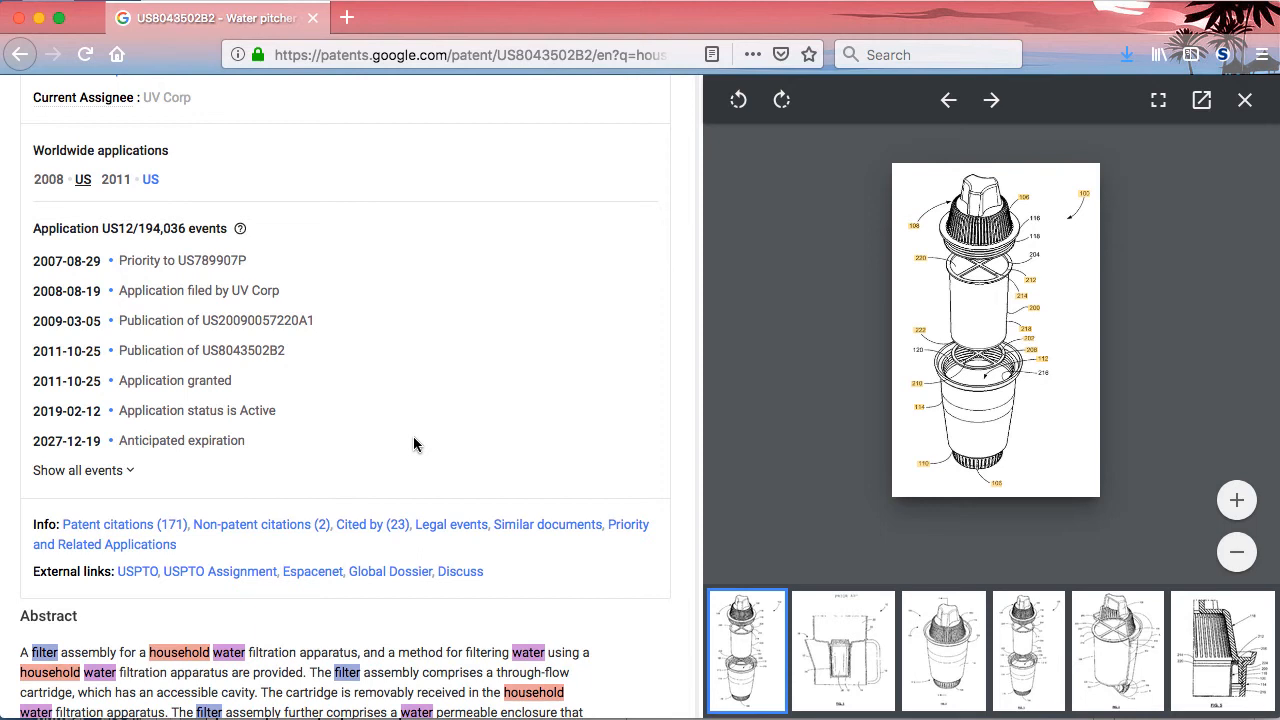
{"action": "scroll", "coordinate": [414, 440], "scroll_direction": "up", "scroll_amount": 1}
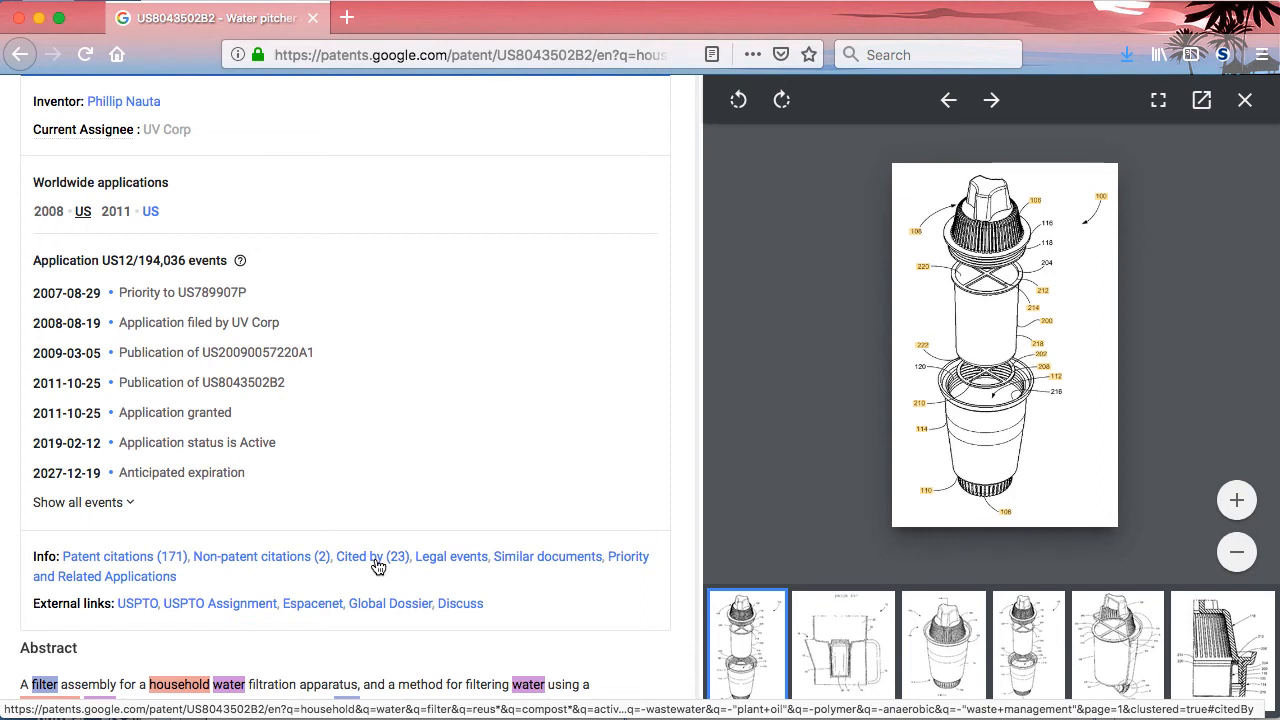
{"action": "left_click", "coordinate": [378, 566]}
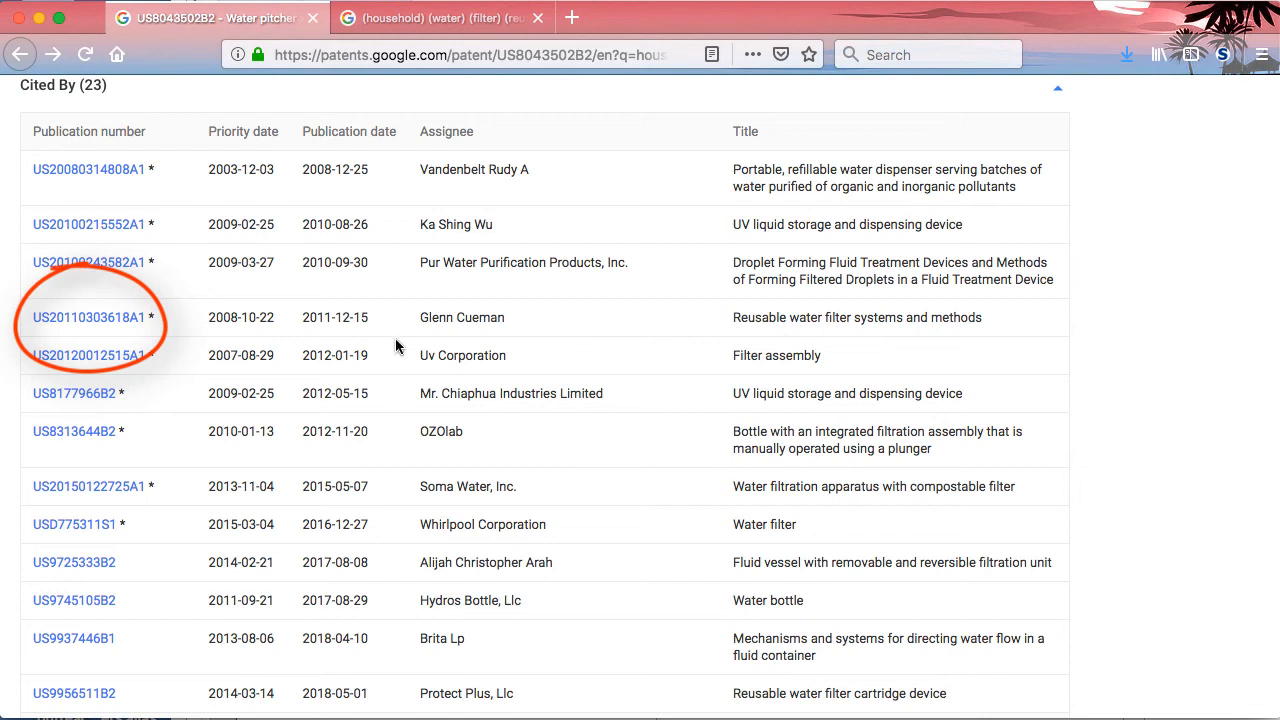
{"action": "right_click", "coordinate": [102, 323]}
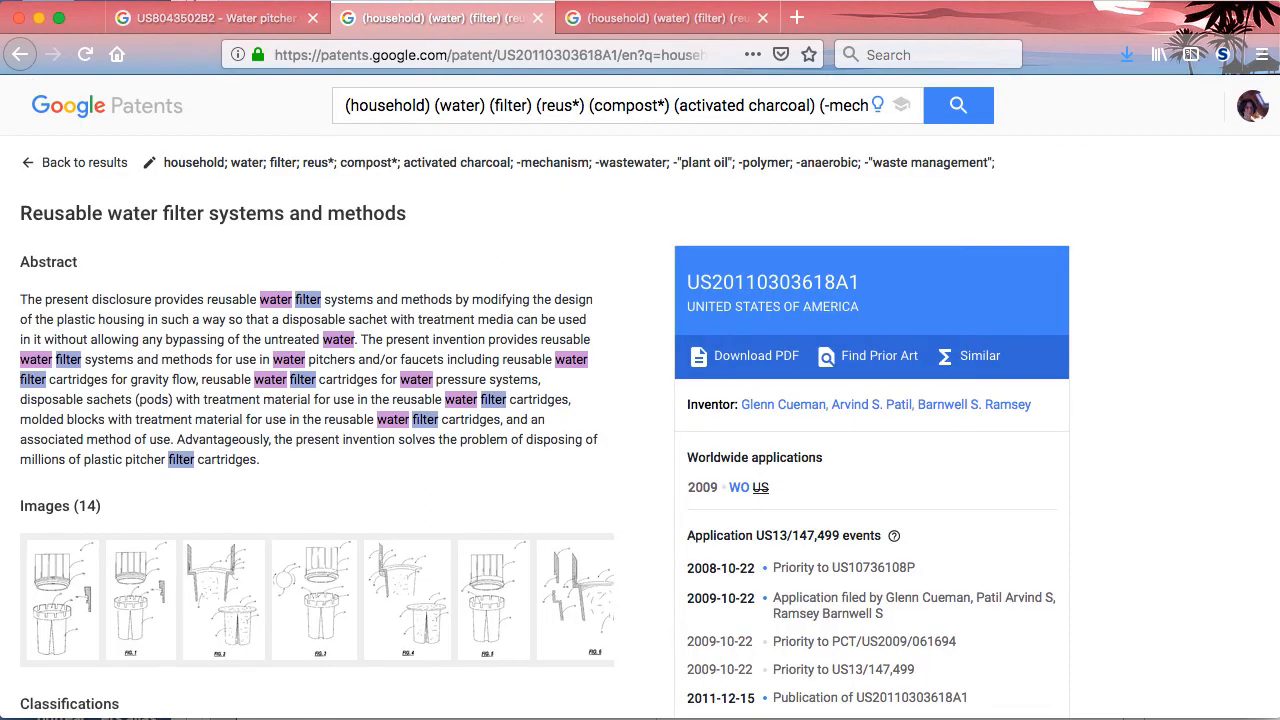
{"action": "left_click", "coordinate": [181, 25]}
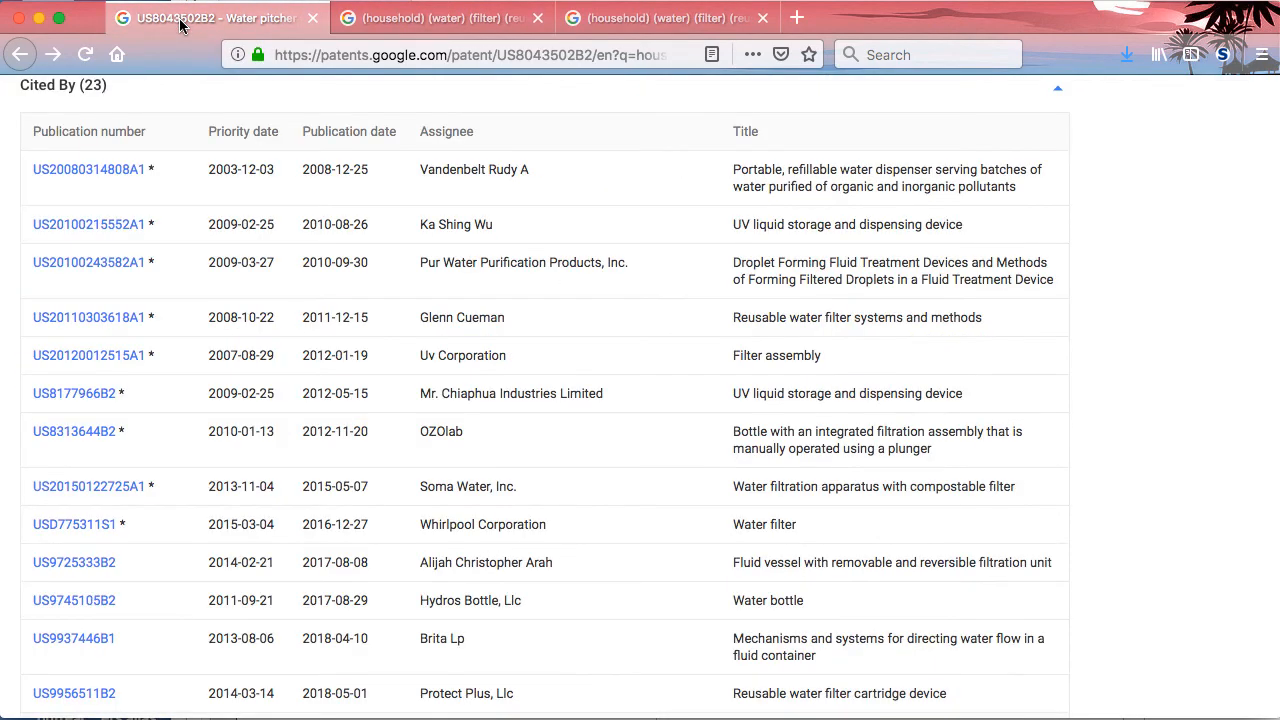